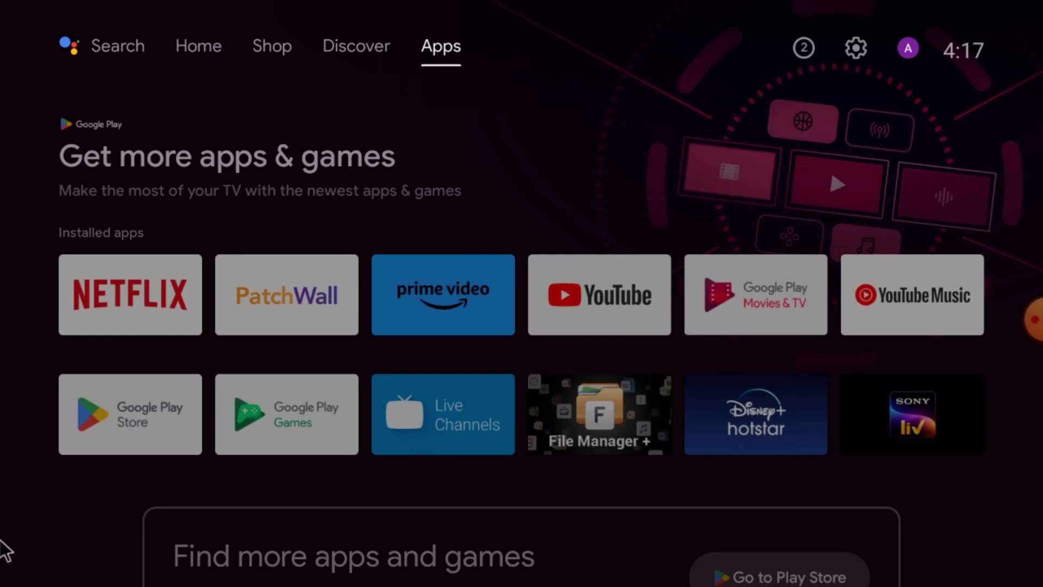
Launch File Manager + and back out of it to the Apps page.
key("Return")
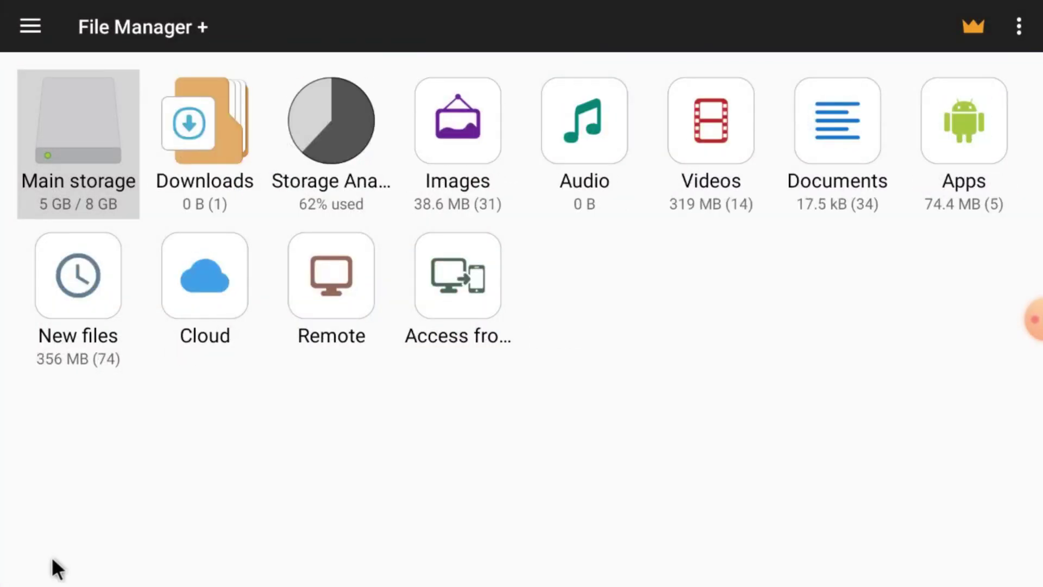
key("Escape")
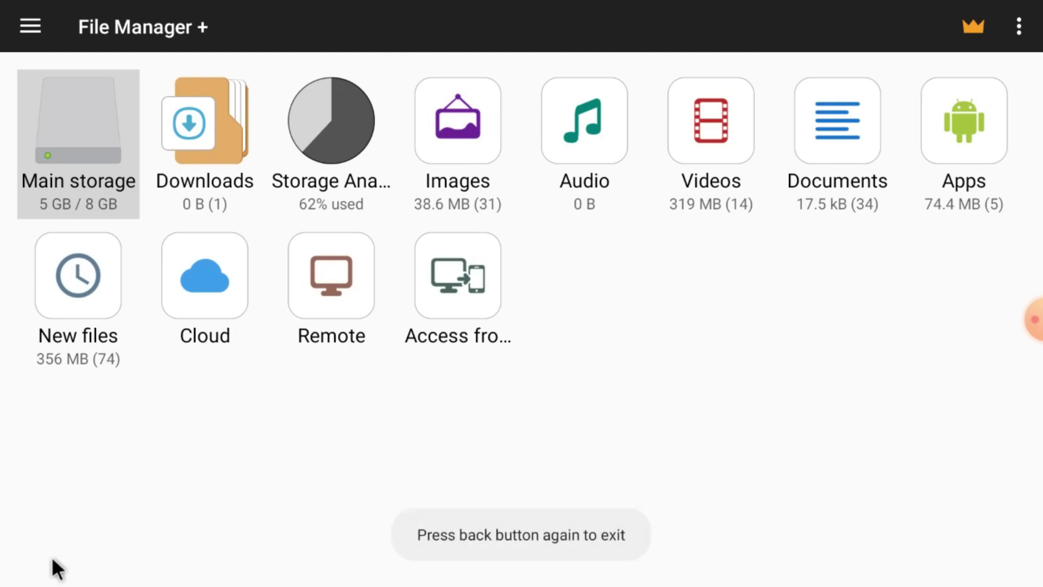
key("Escape")
key("Escape")
Move focus down the Apps page to the Go to Play Store card.
key("Left")
key("Right")
key("Right")
key("Right")
key("Right")
key("Right")
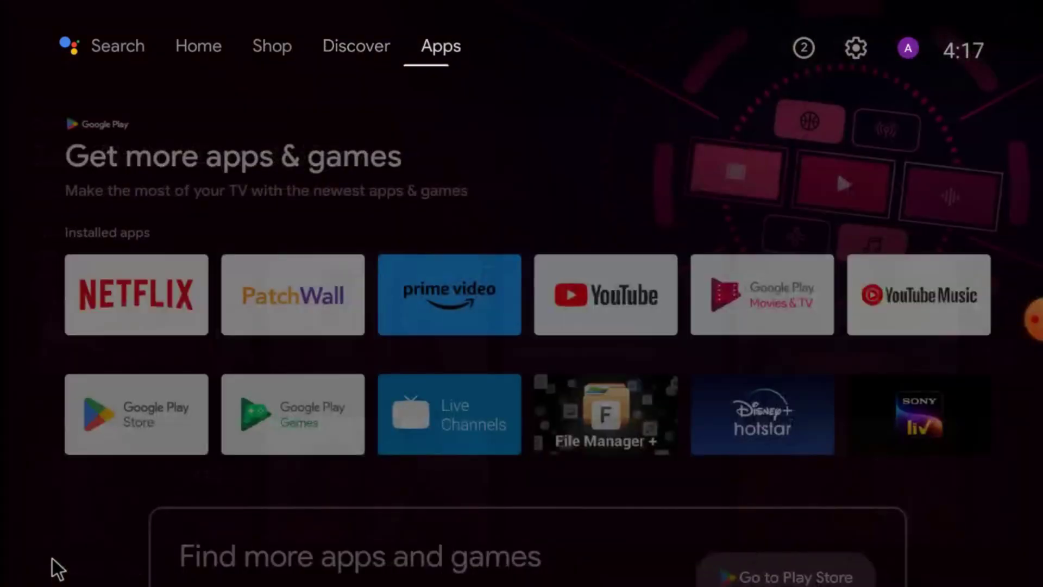
key("Down")
key("Down")
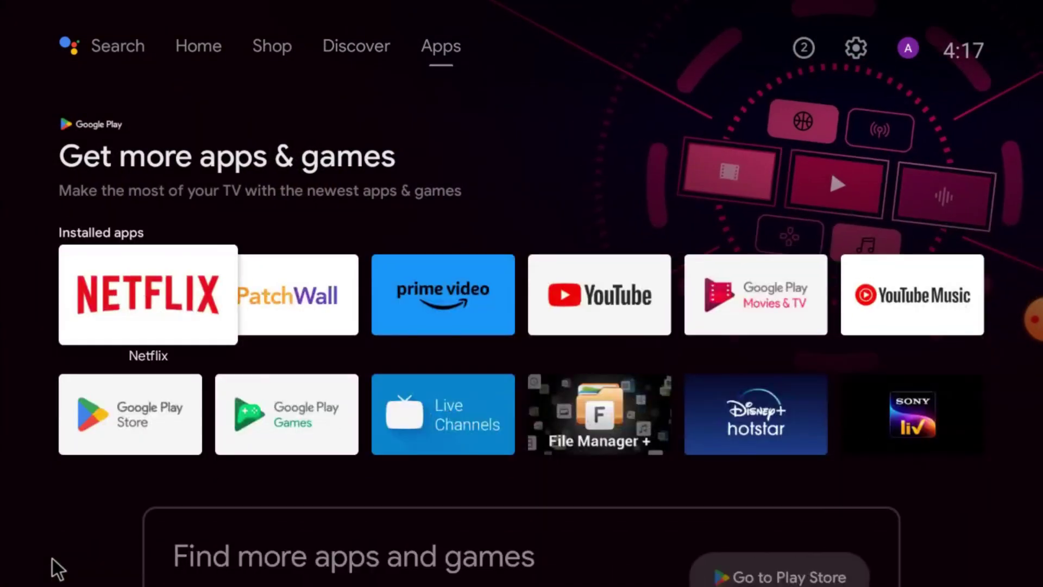
key("Down")
key("Down")
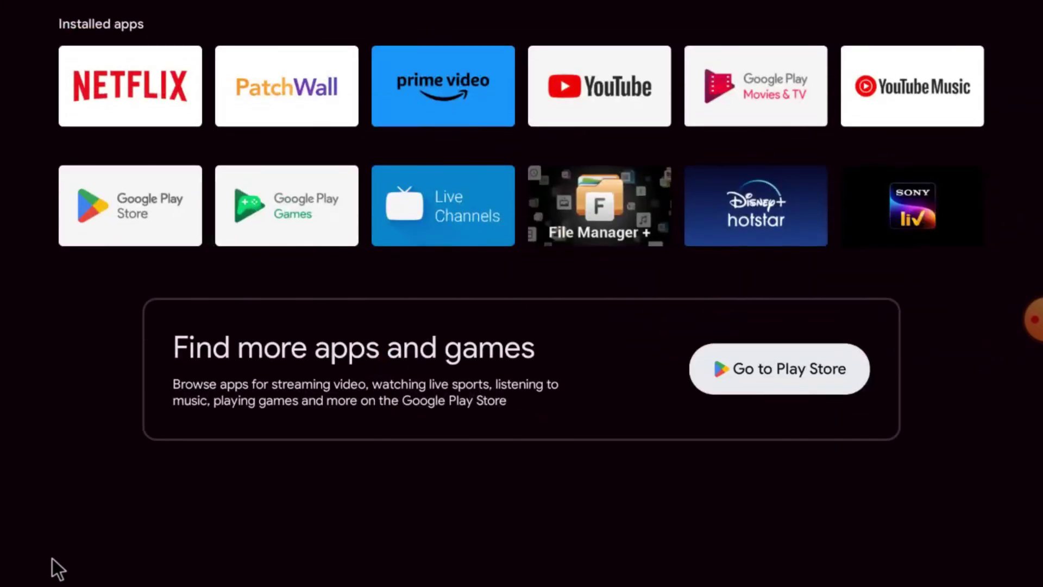
Open Google Play Store and put focus in its search box.
key("Return")
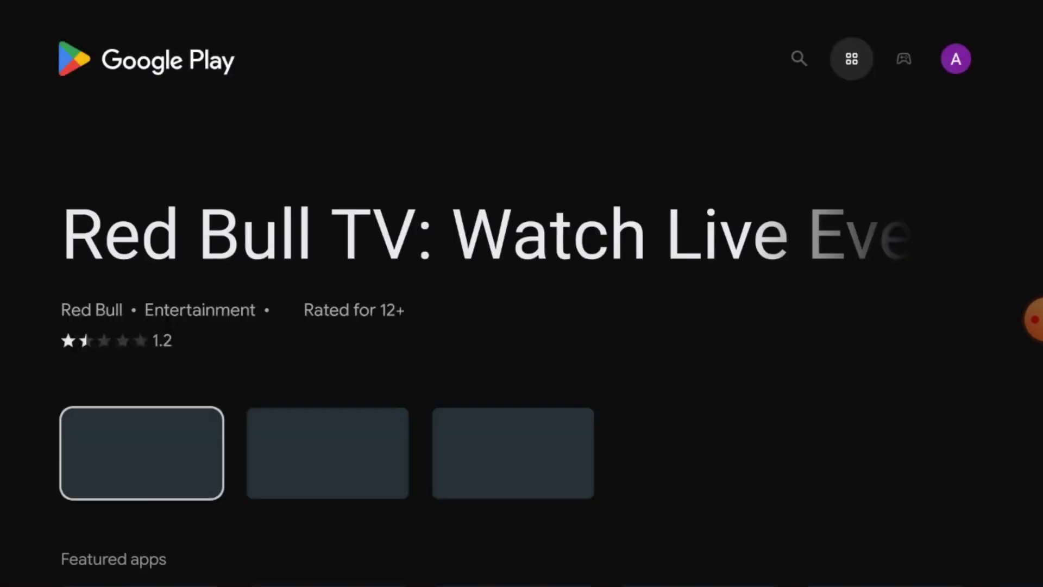
key("Up")
key("Left")
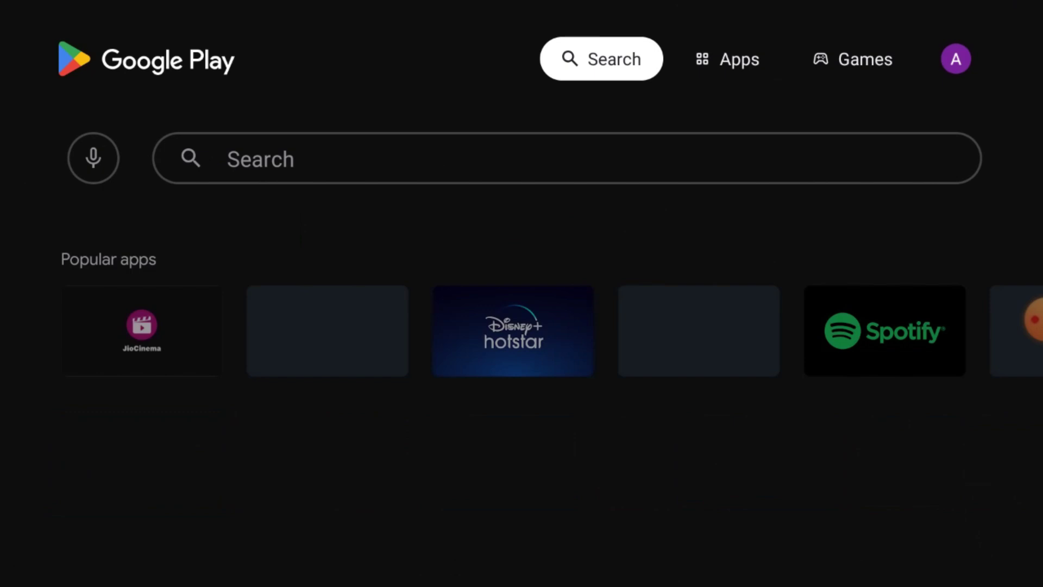
key("Down")
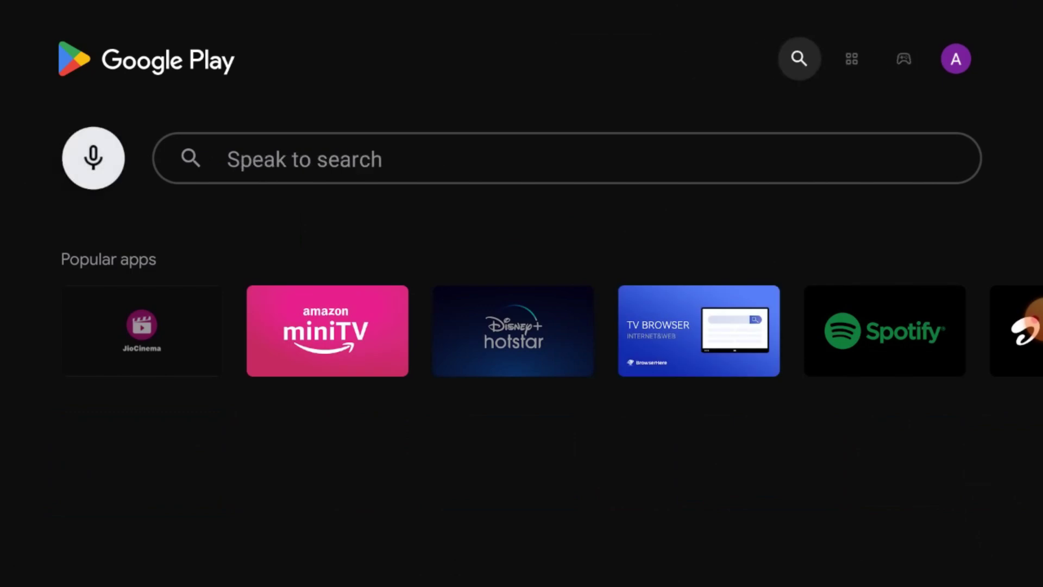
key("Down")
key("Up")
key("Right")
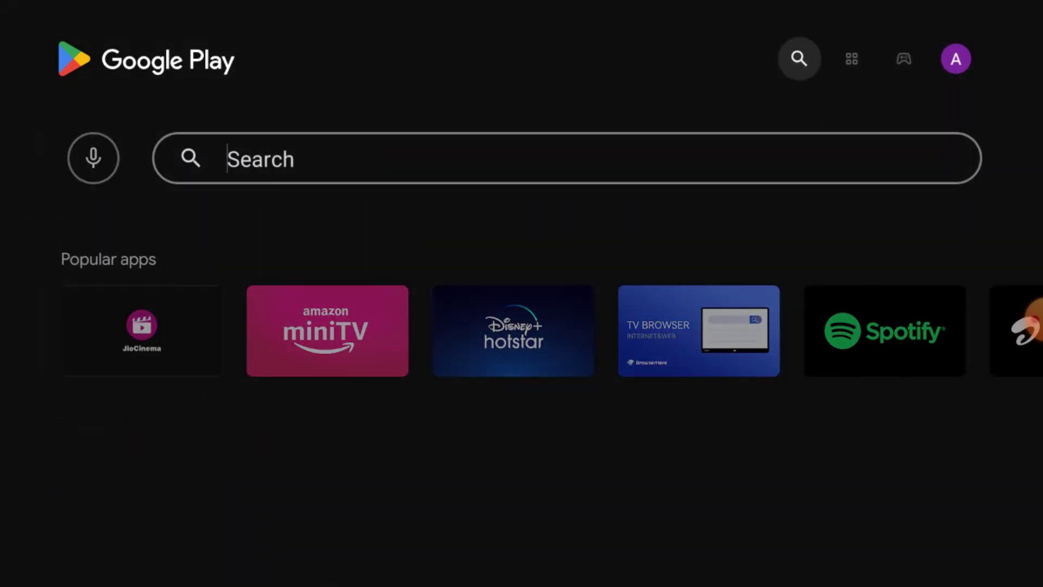
Search the store for 'fi' and launch File Manager + from its details page.
key("Return")
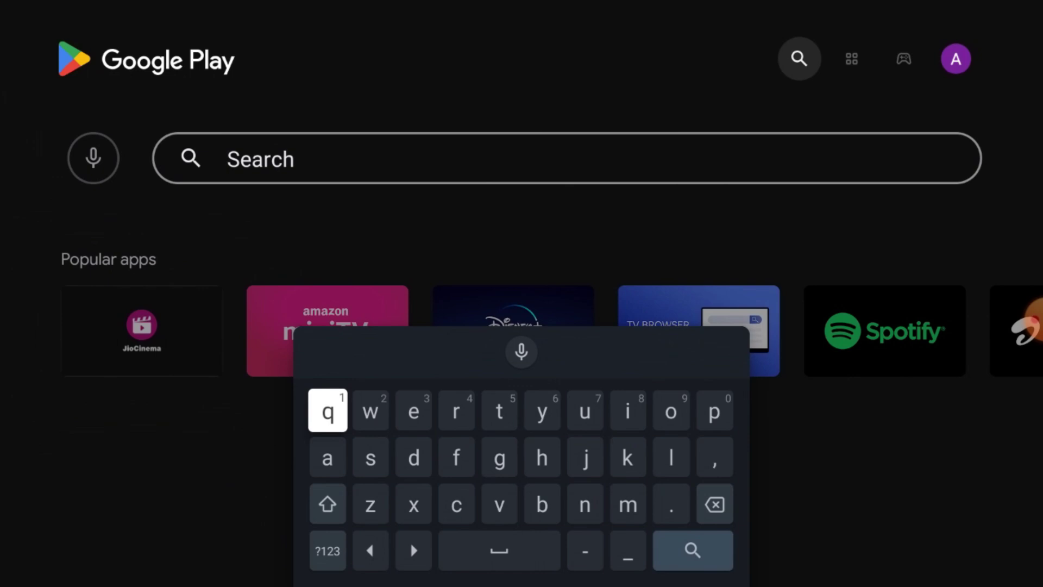
key("Right")
key("Right")
key("Right")
key("Down")
key("Return")
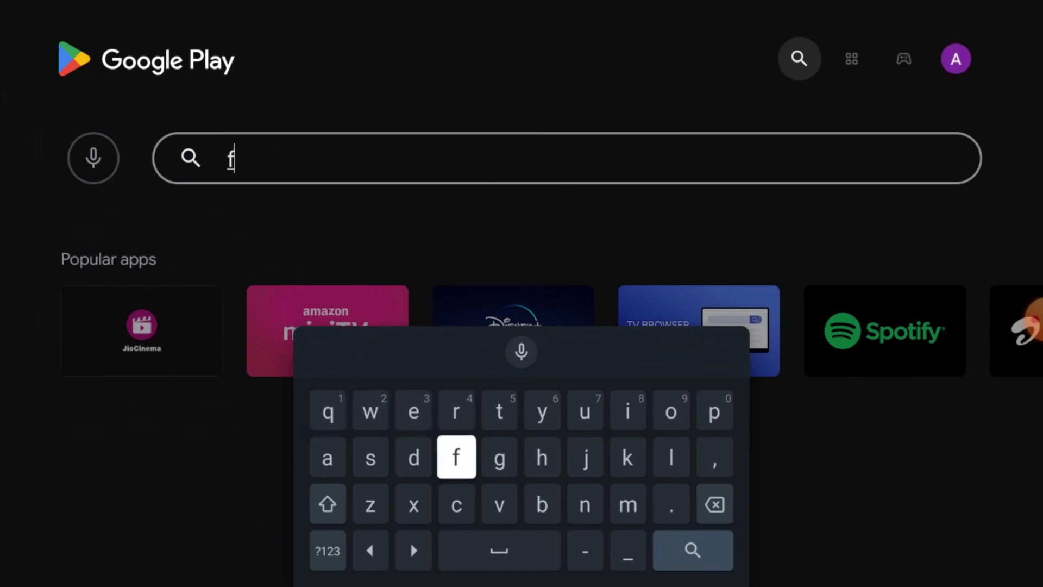
key("Right")
key("Right")
key("Right")
key("Right")
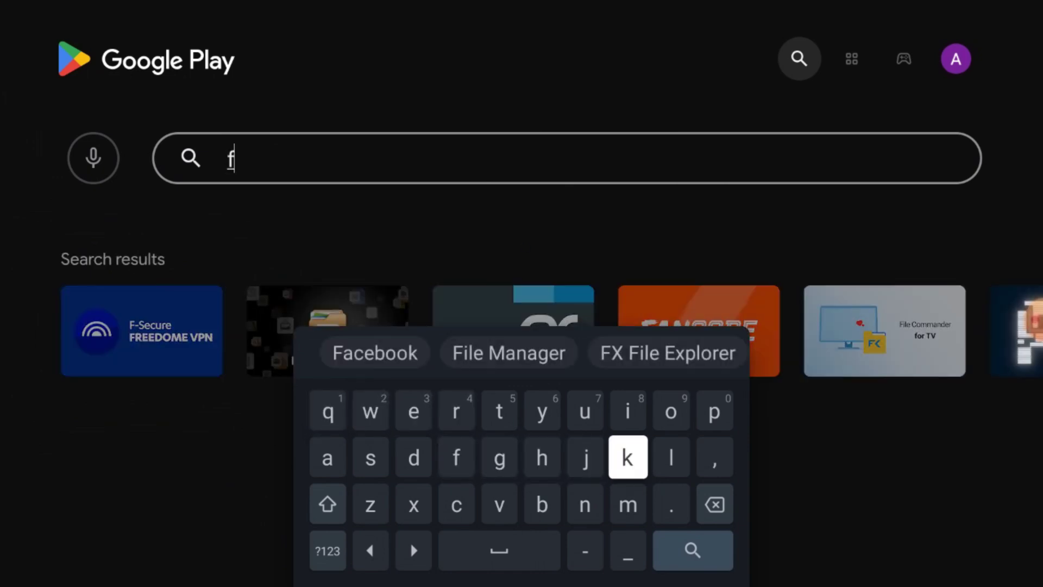
key("Up")
key("Return")
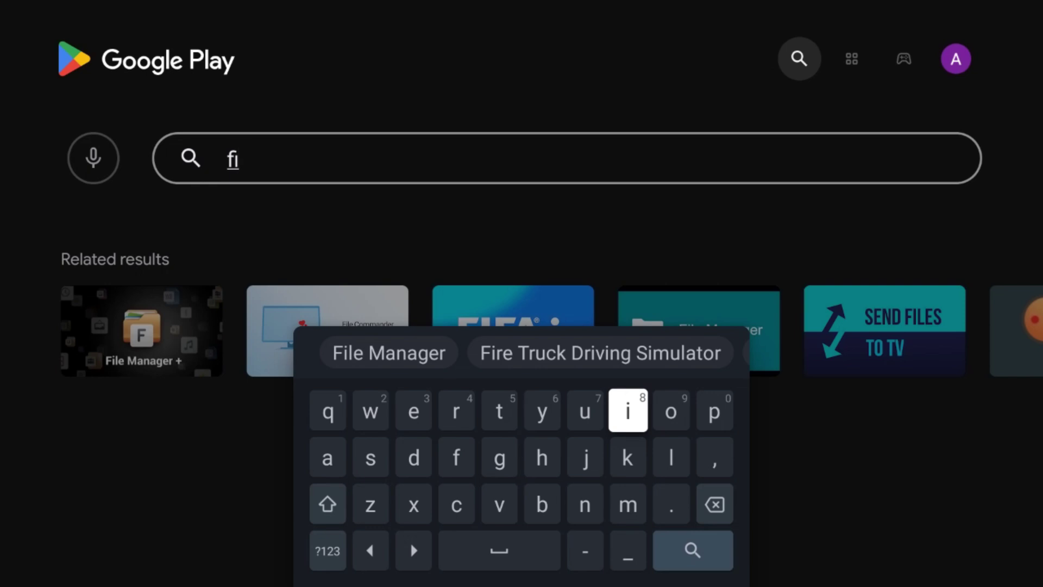
key("Escape")
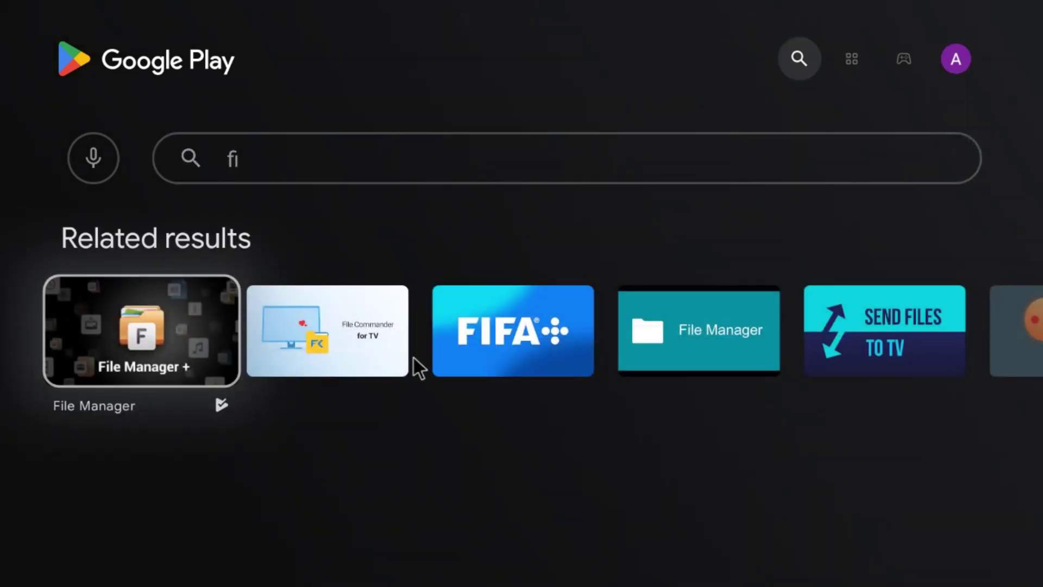
left_click(136, 399)
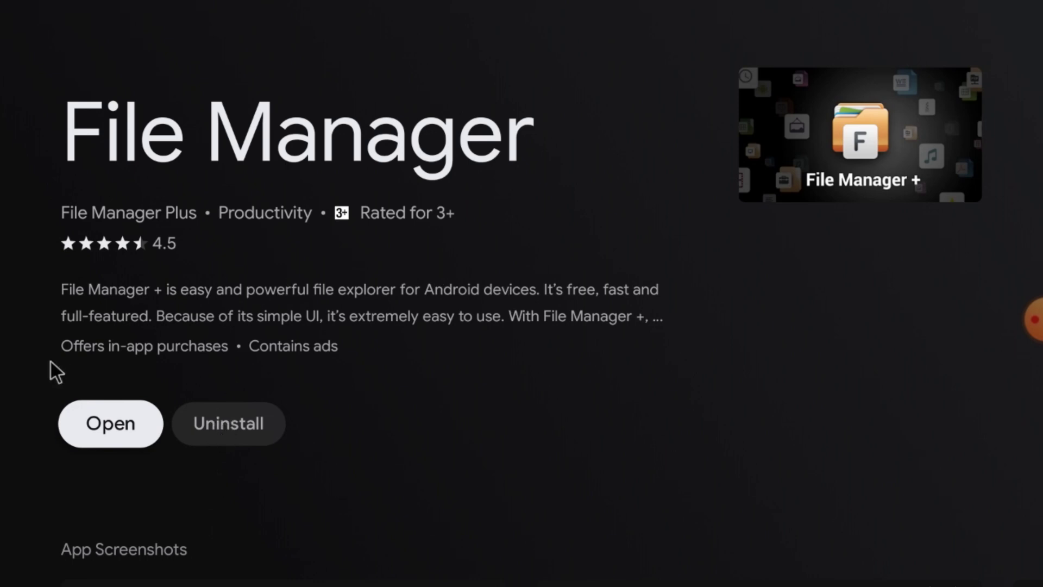
left_click(107, 426)
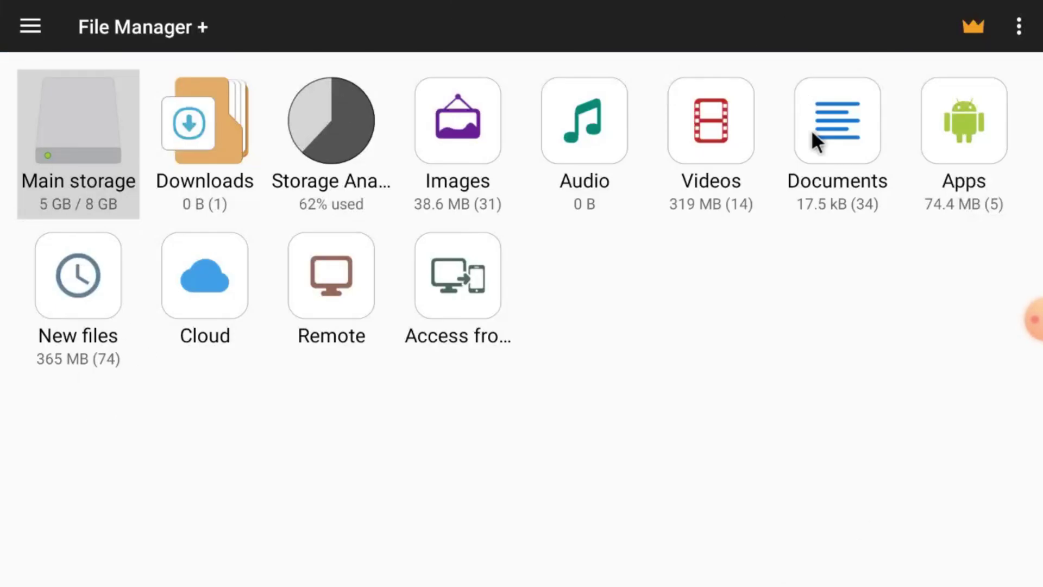
Back out of File Manager + to the Google TV Home screen.
key("Escape")
key("Escape")
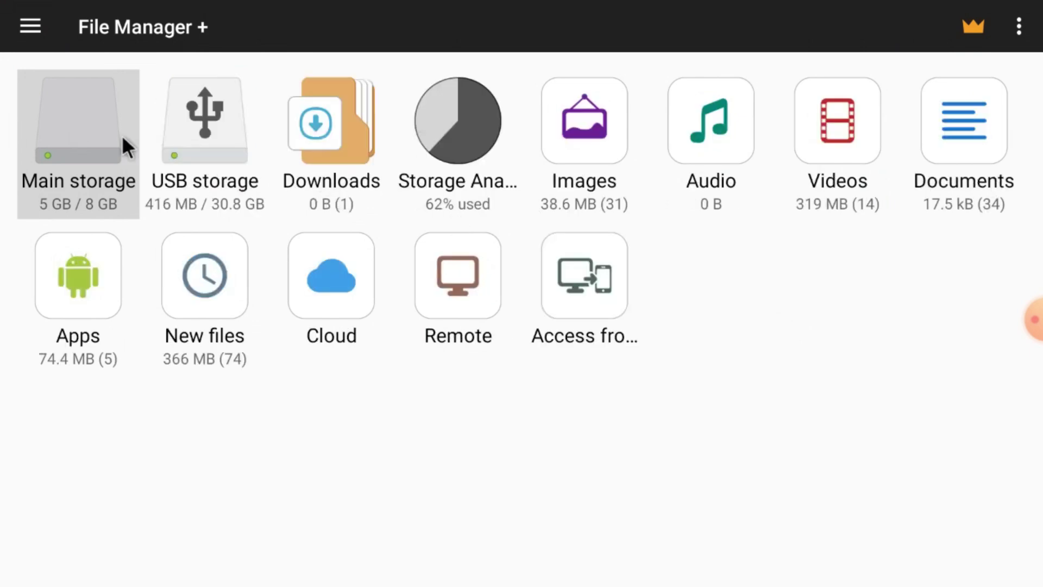
key("Escape")
key("Escape")
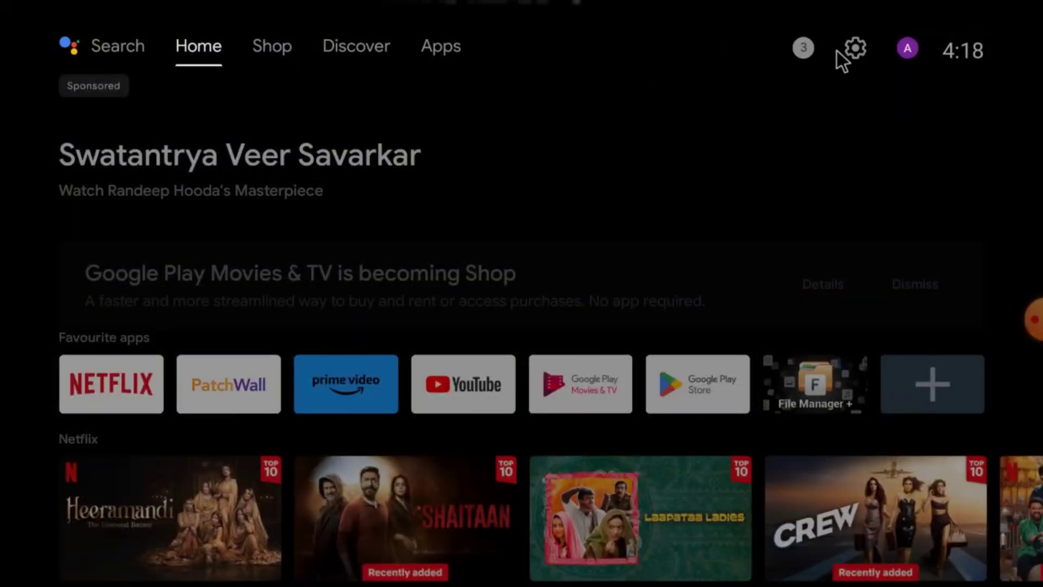
Launch File Manager + from Settings > Apps > File Manager + > Open.
left_click(846, 53)
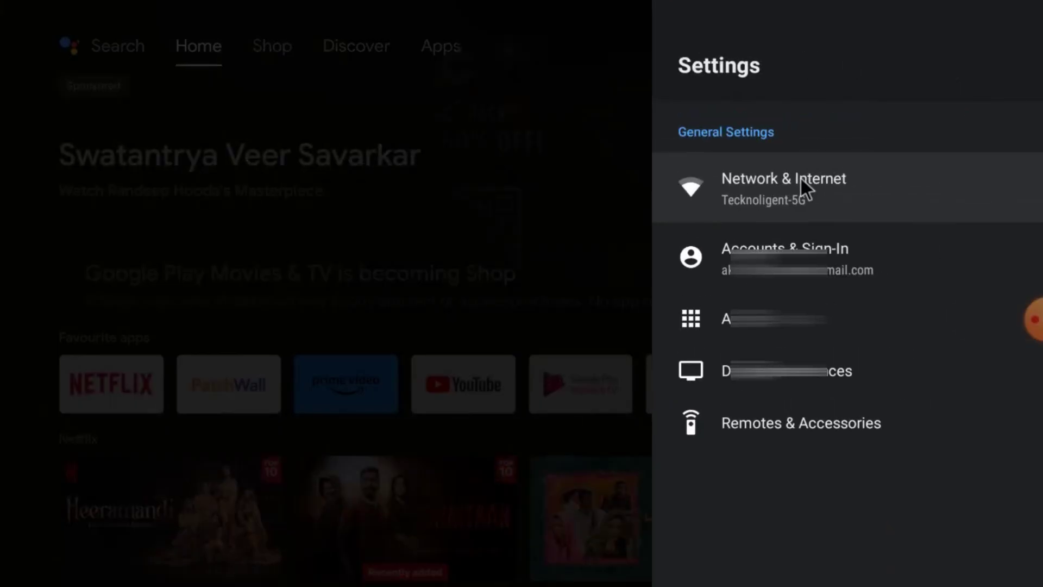
left_click(744, 419)
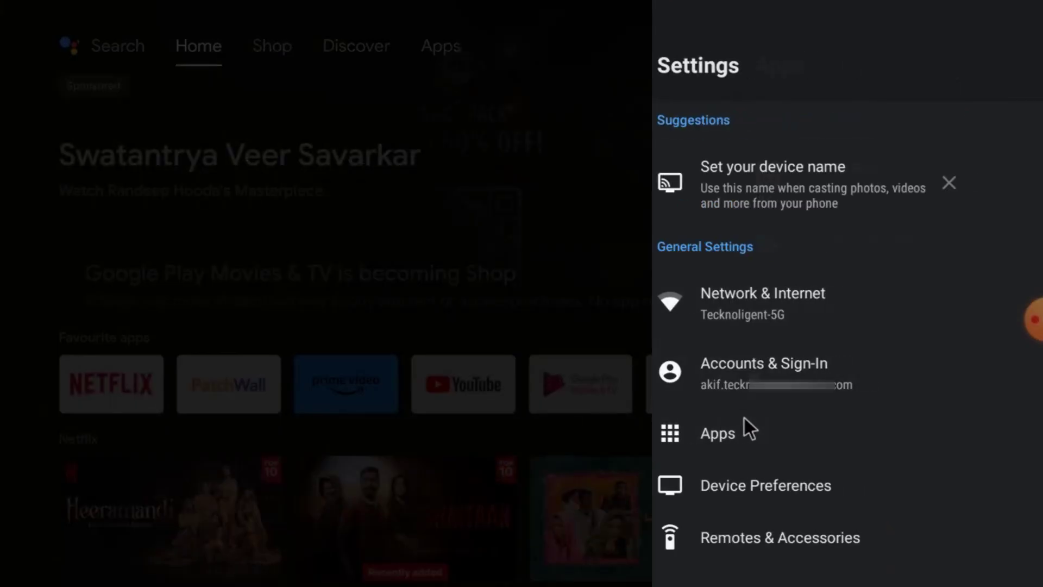
left_click(745, 178)
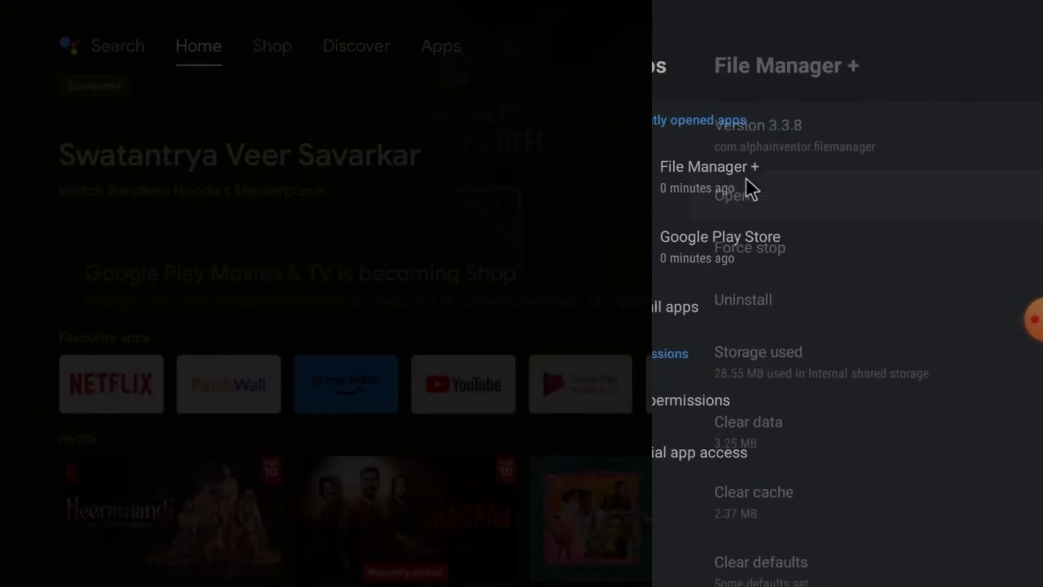
left_click(739, 190)
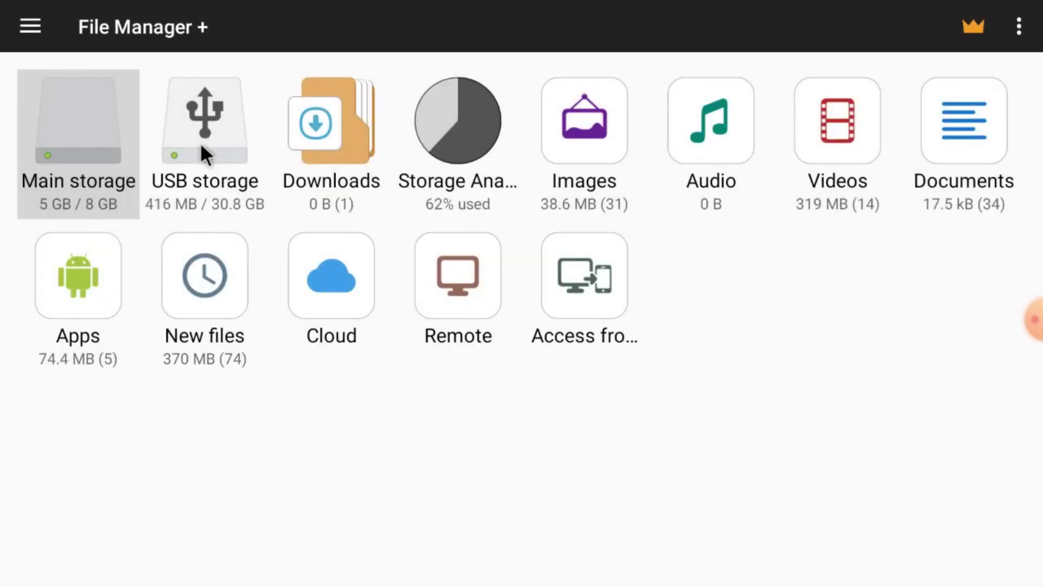
Open the USB storage drive and run Set Orientation_v1.1.4.apk to start its installer.
left_click(201, 146)
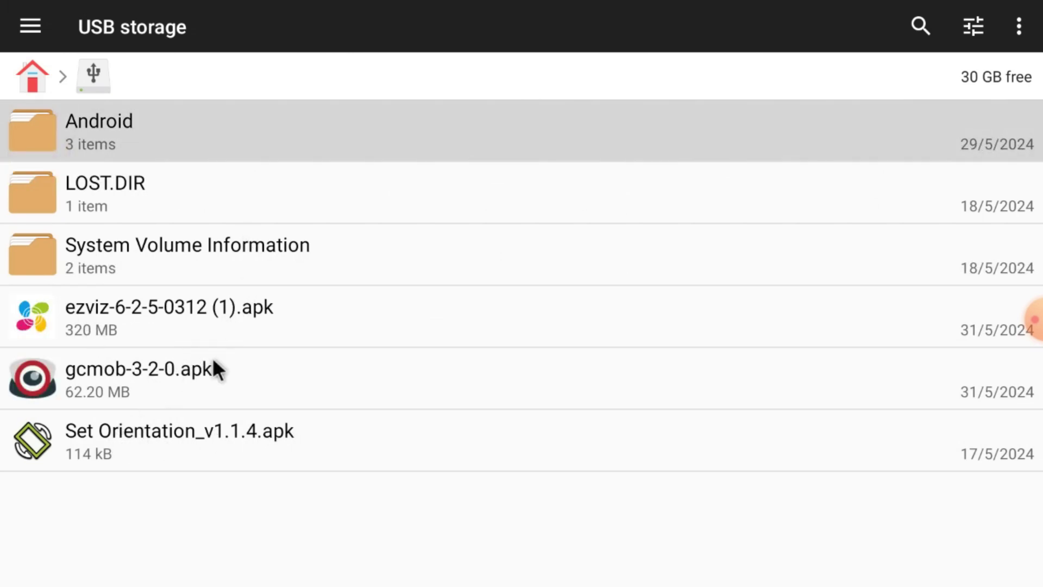
left_click(161, 434)
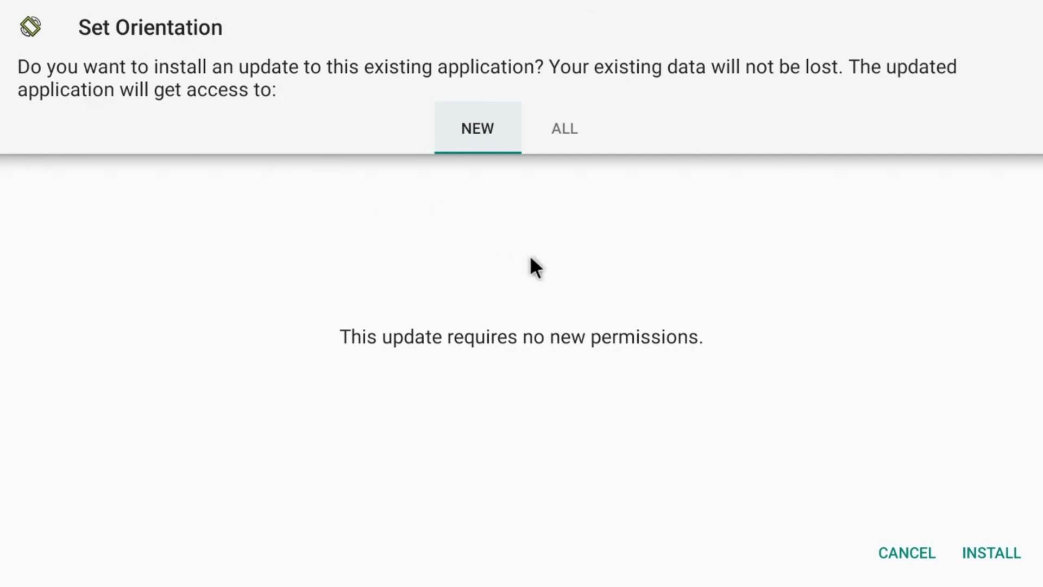
Install the Set Orientation update and open the app once installed.
left_click(990, 551)
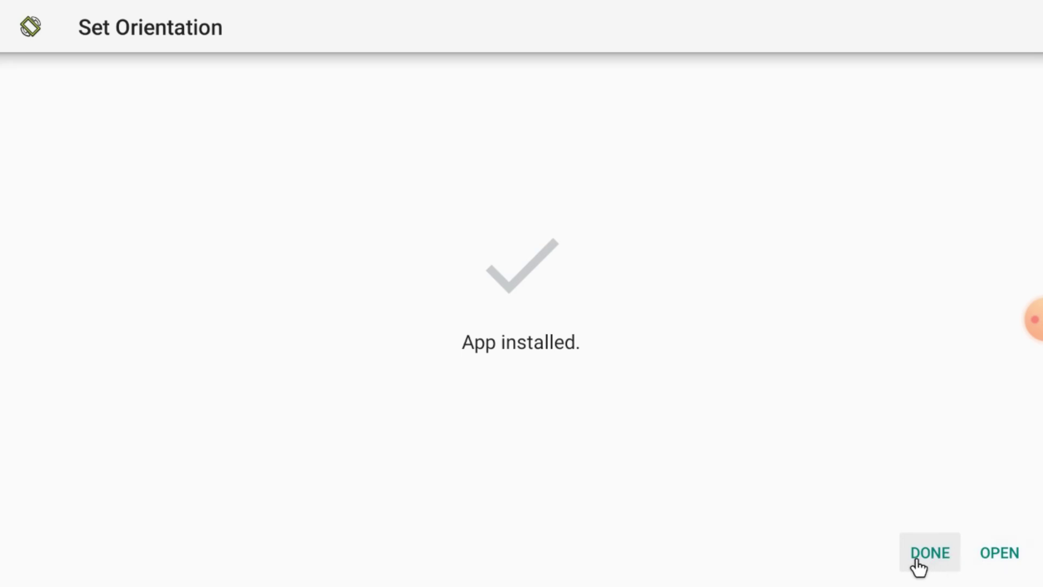
left_click(988, 556)
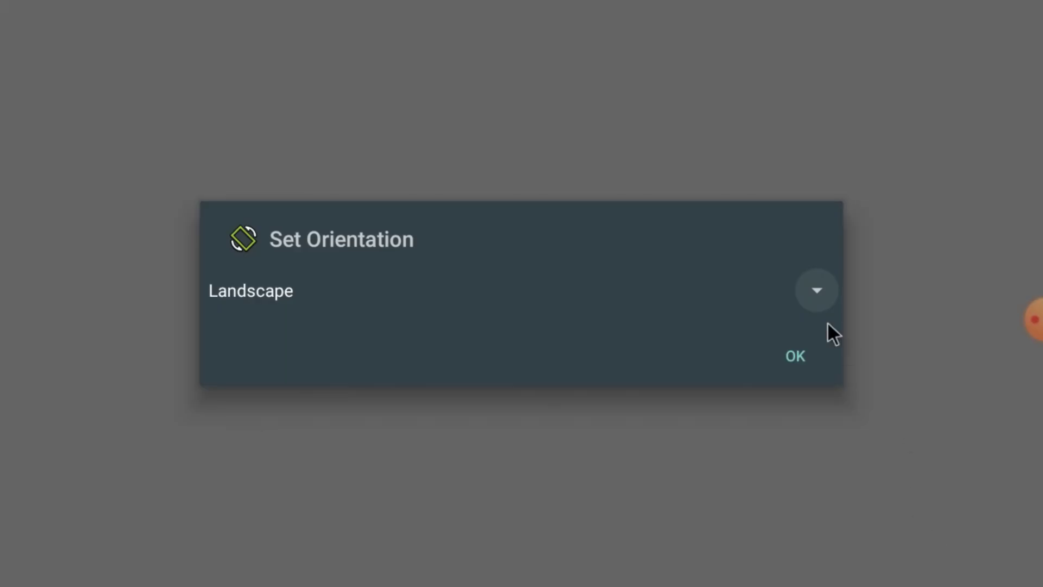
Choose Landscape from the orientation dropdown and confirm with OK.
left_click(818, 294)
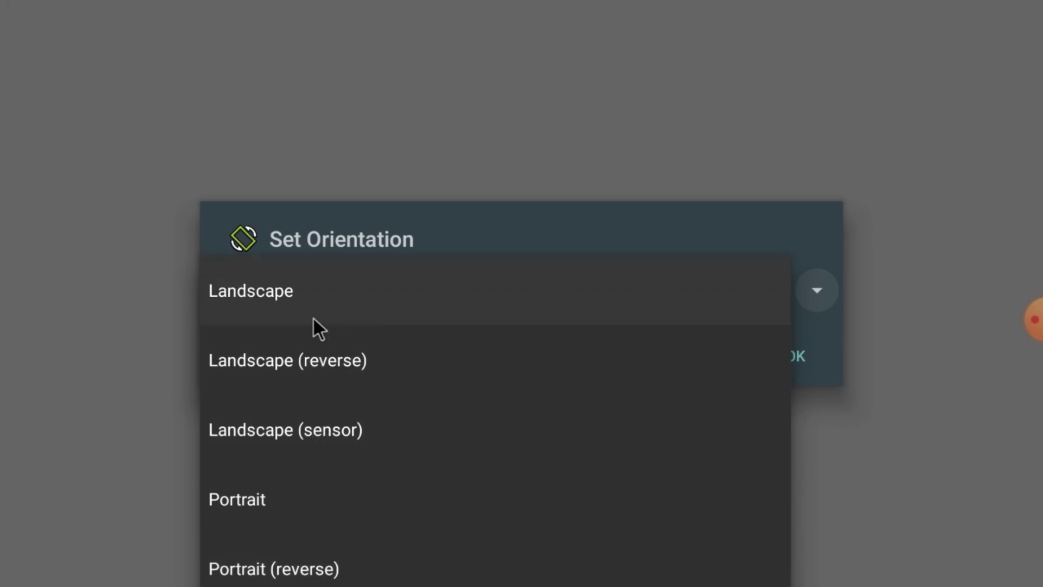
left_click(315, 302)
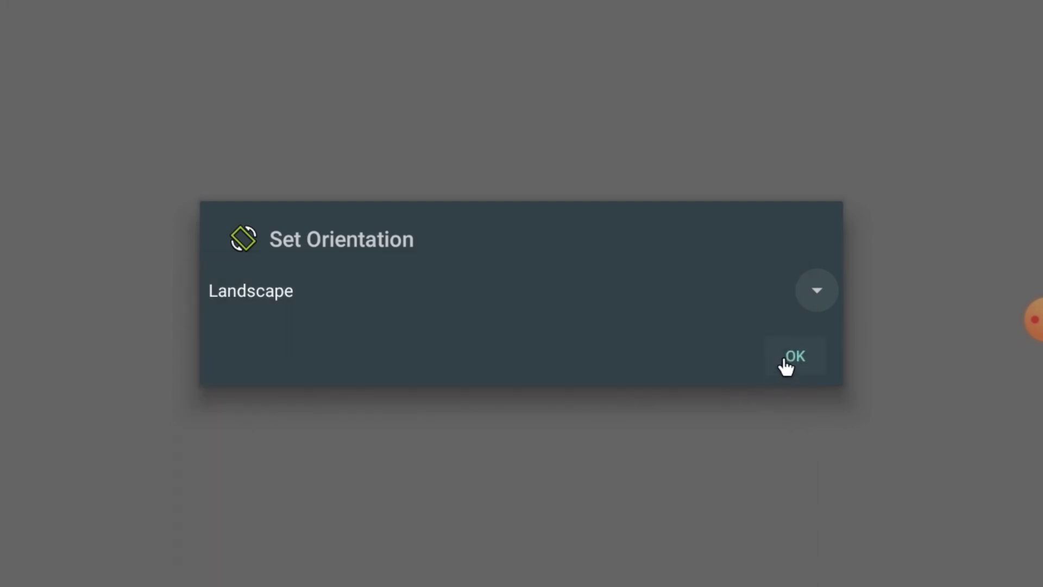
left_click(788, 359)
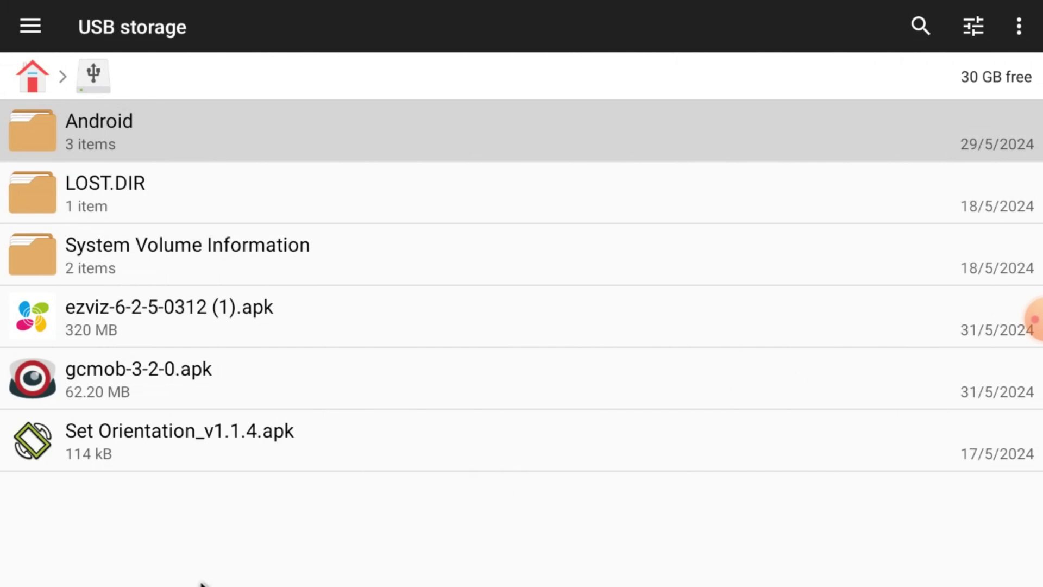
Open ezviz-6-2-5-0312 (1).apk from USB storage and confirm its installation.
left_click(188, 296)
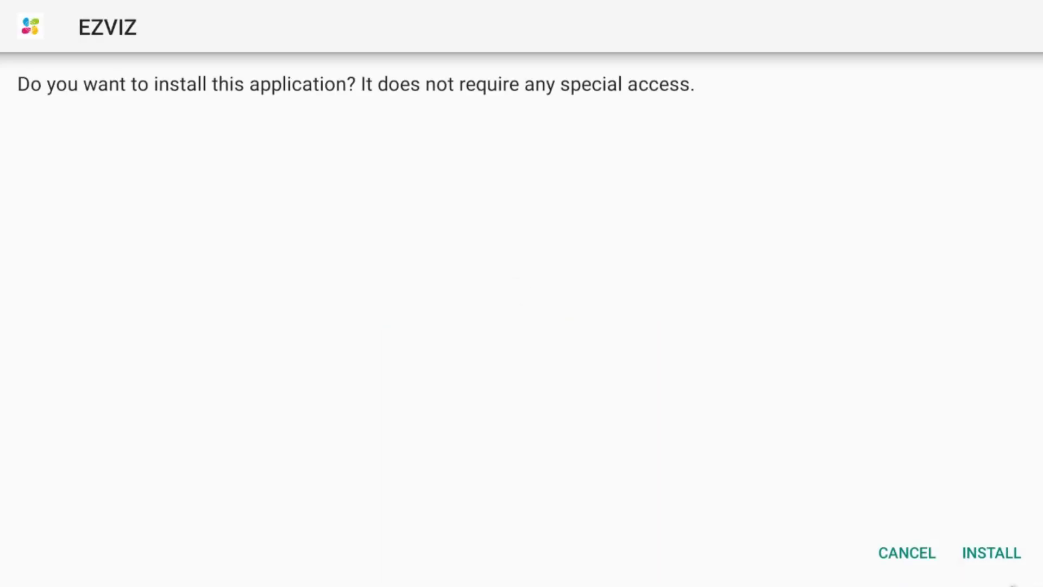
left_click(976, 565)
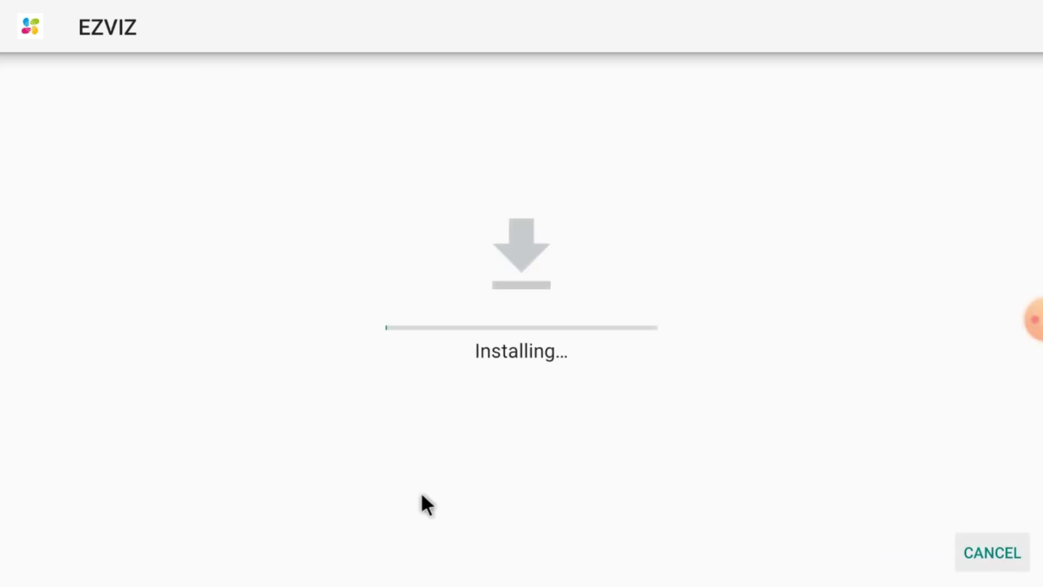